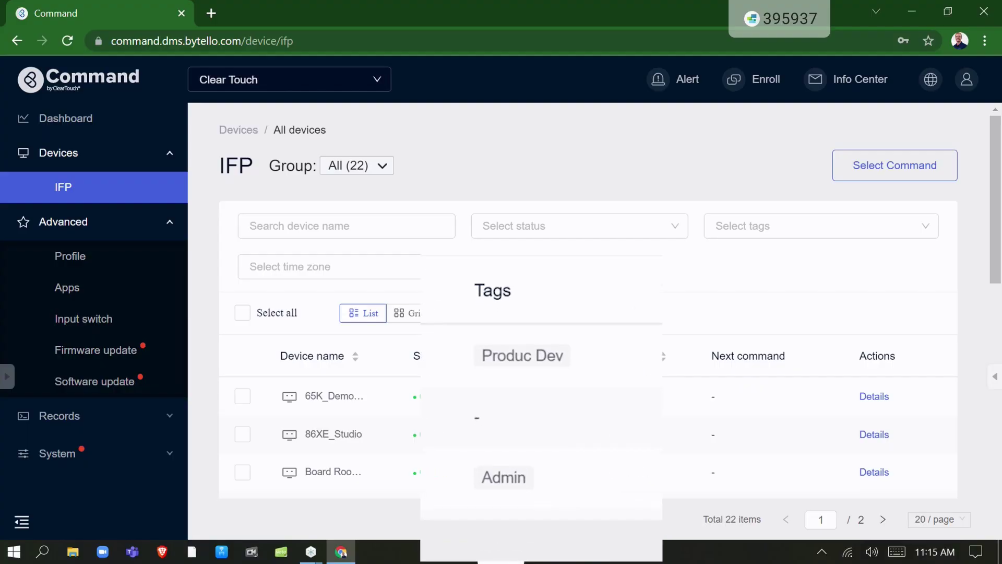
# Show the IFP device group list, then start a new device group.
pyautogui.click(357, 165)
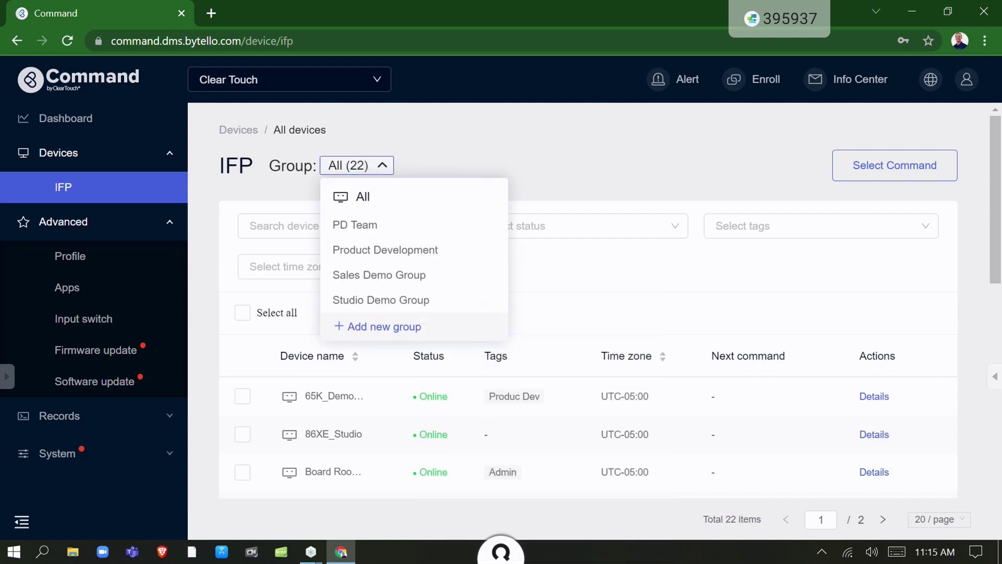
pyautogui.click(384, 327)
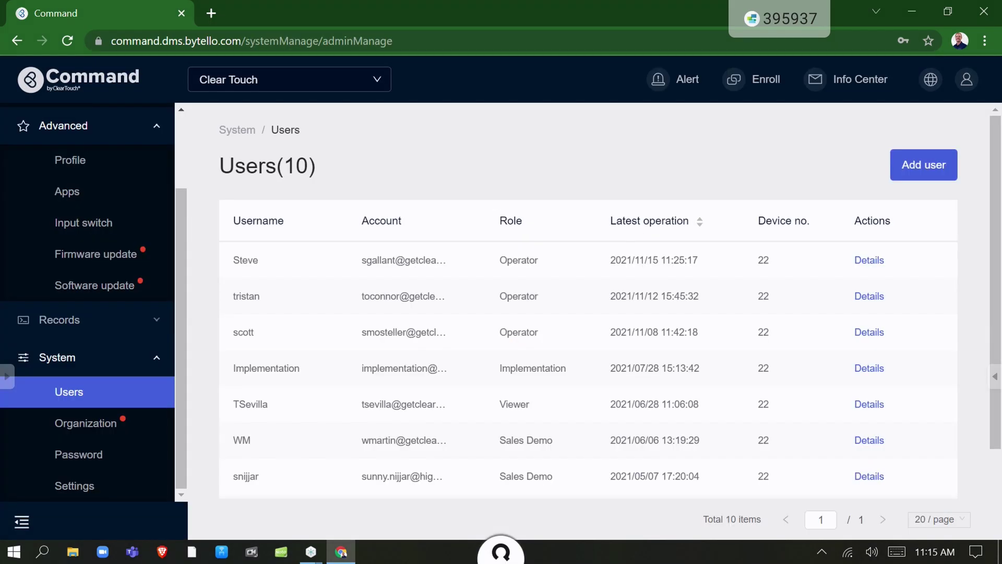
# Begin an Add user form and show the six custom user roles.
pyautogui.click(923, 164)
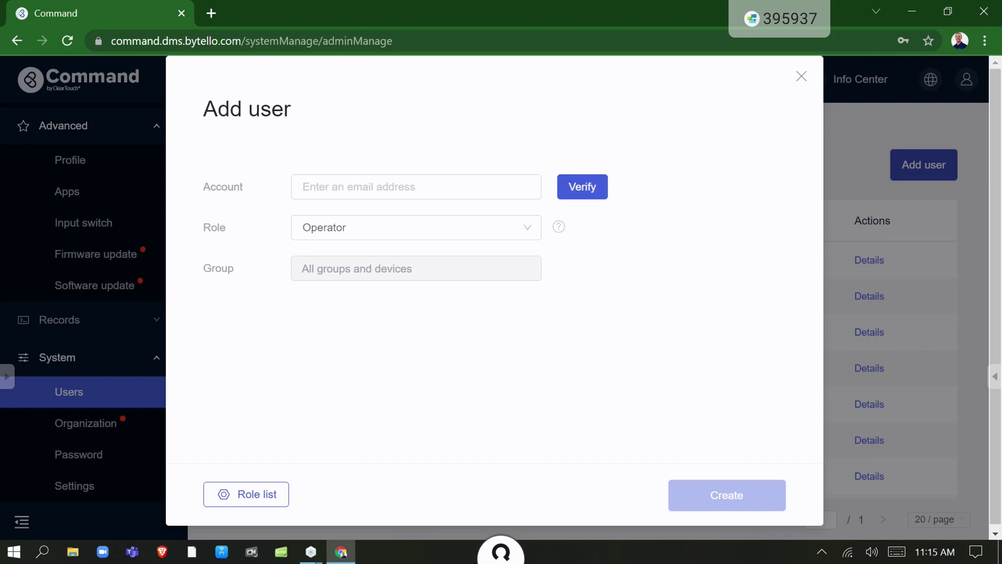
pyautogui.click(246, 494)
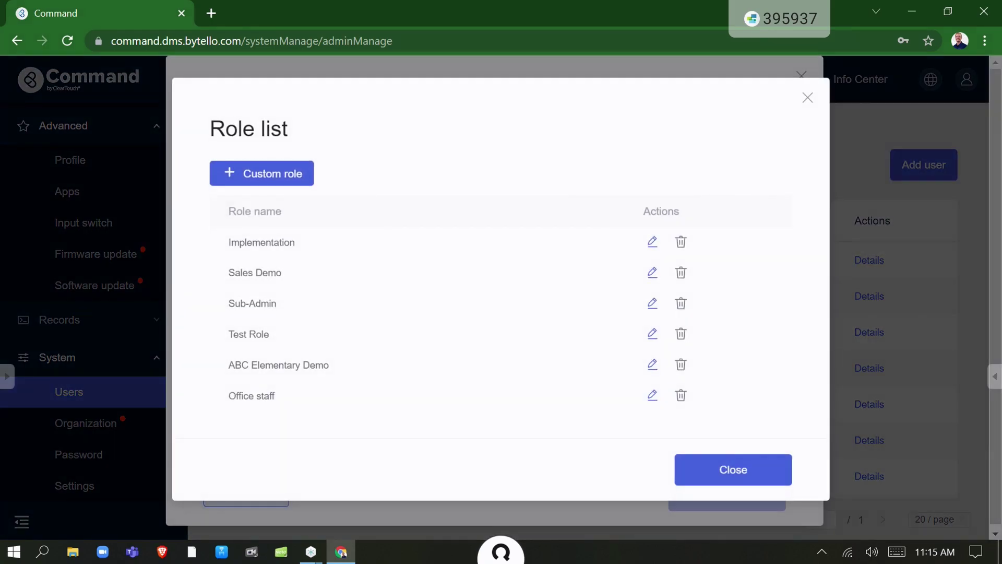